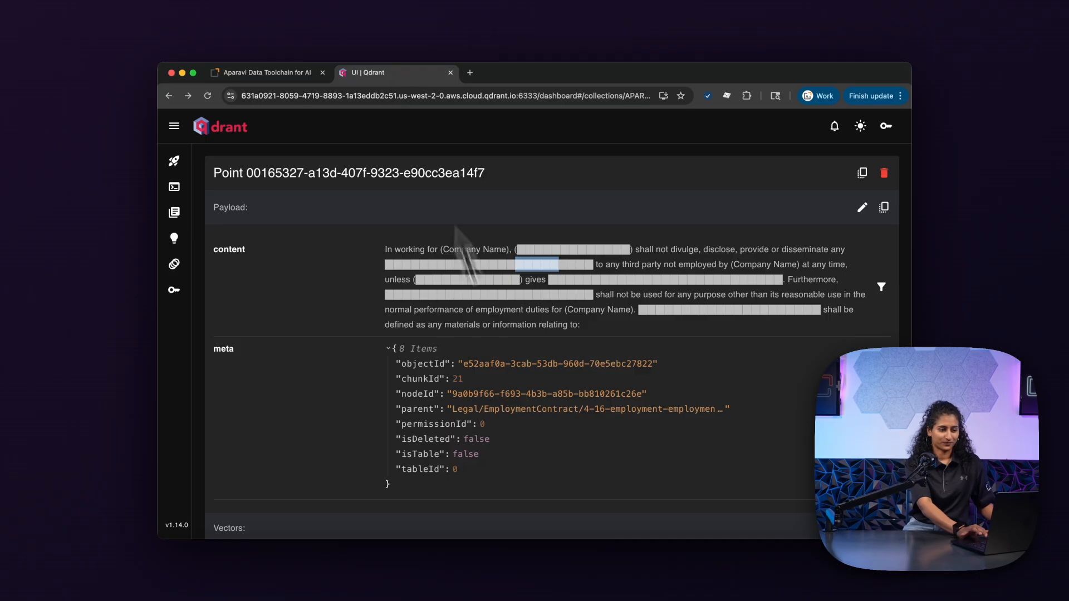
scroll(549, 447, "down", 2)
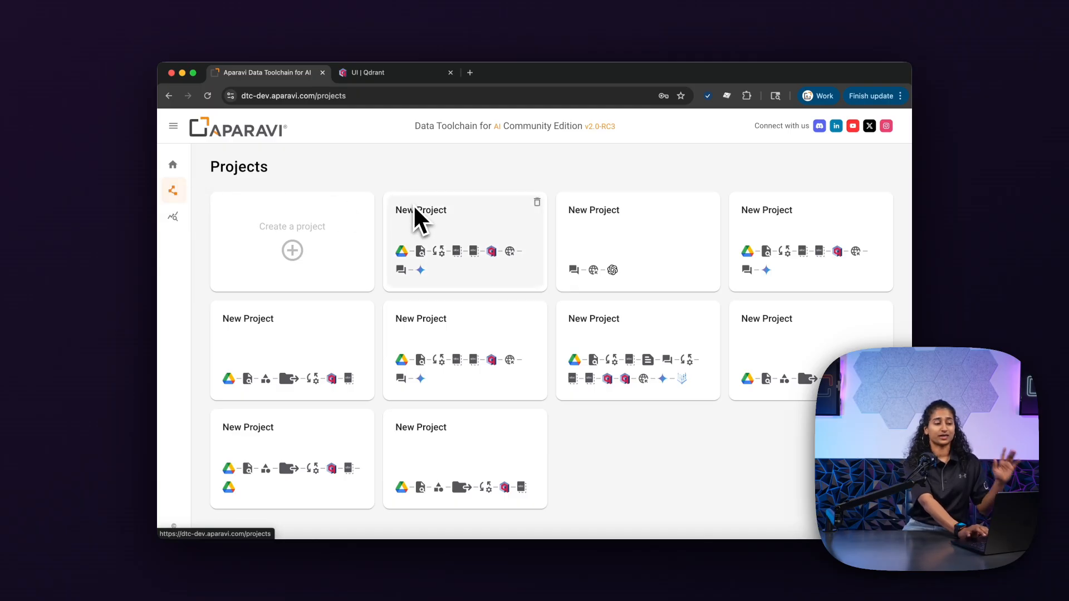
- Create a new project from the Sample Classify & Anonymize template
left_click(329, 262)
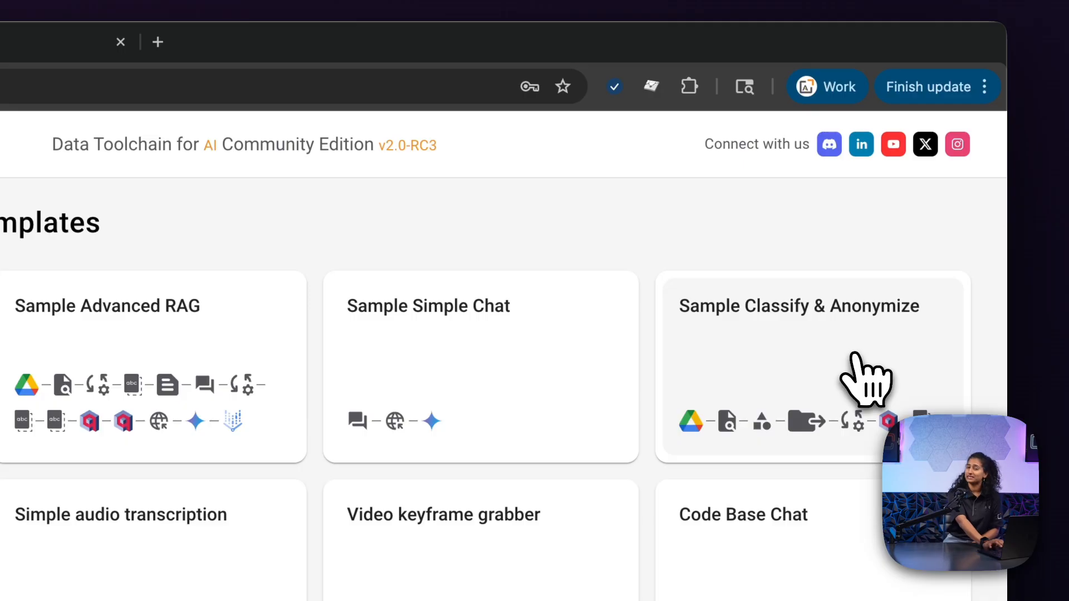
left_click(852, 355)
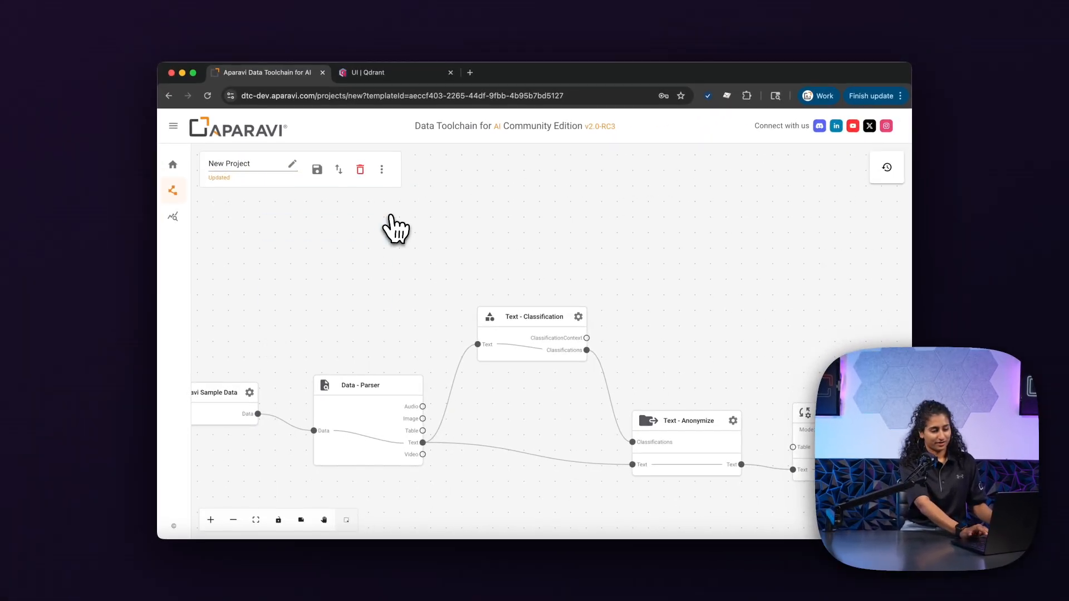
left_click(324, 520)
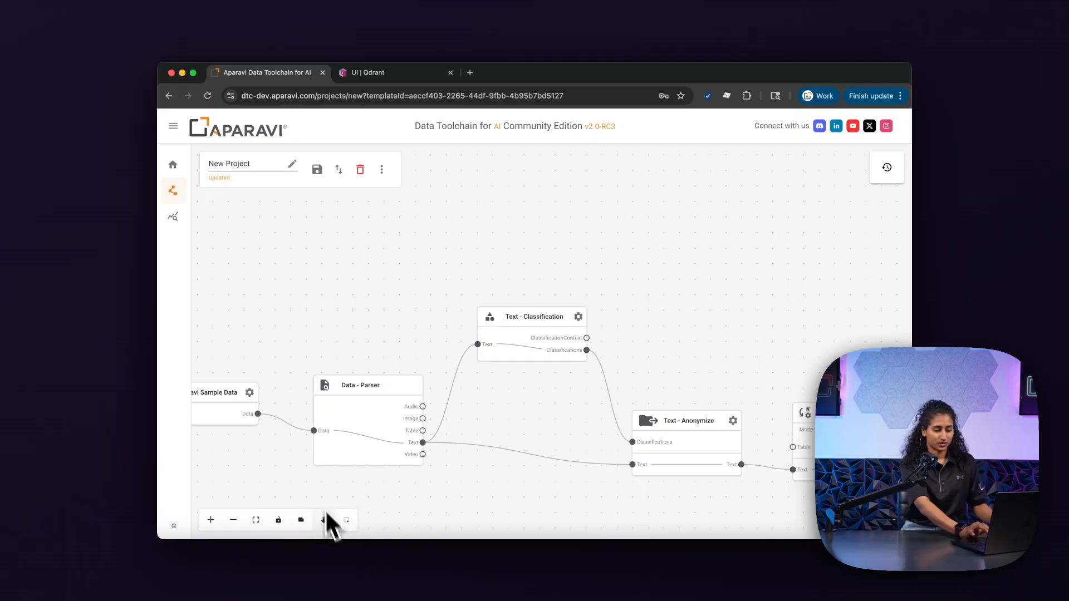
left_click_drag(316, 305, 500, 198)
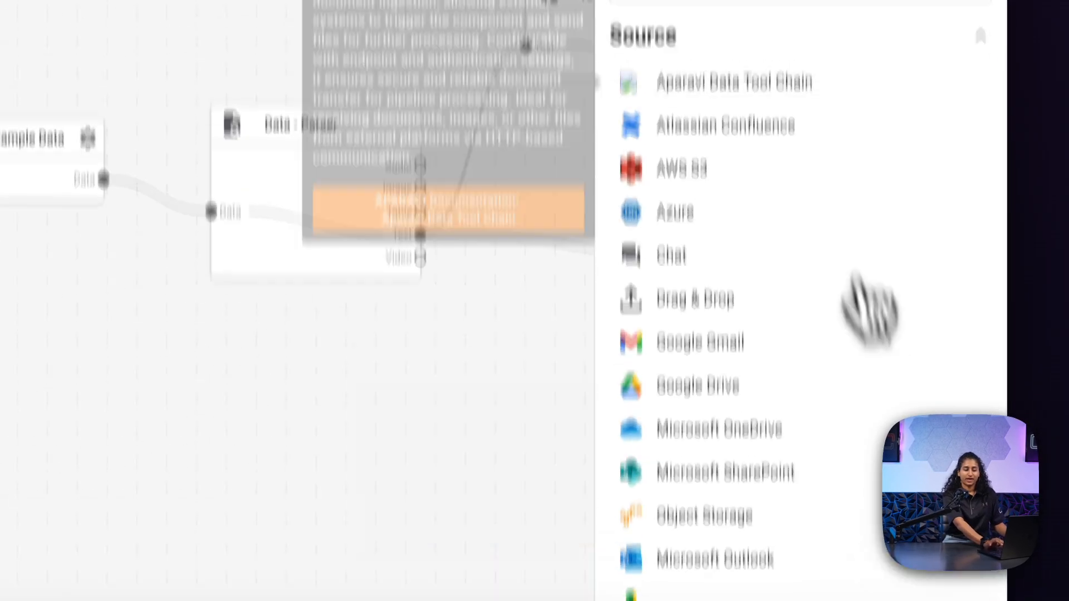
- Browse the source, embedding and LLM nodes that can be added to the pipeline
scroll(783, 246, "down", 2)
scroll(783, 245, "up", 2)
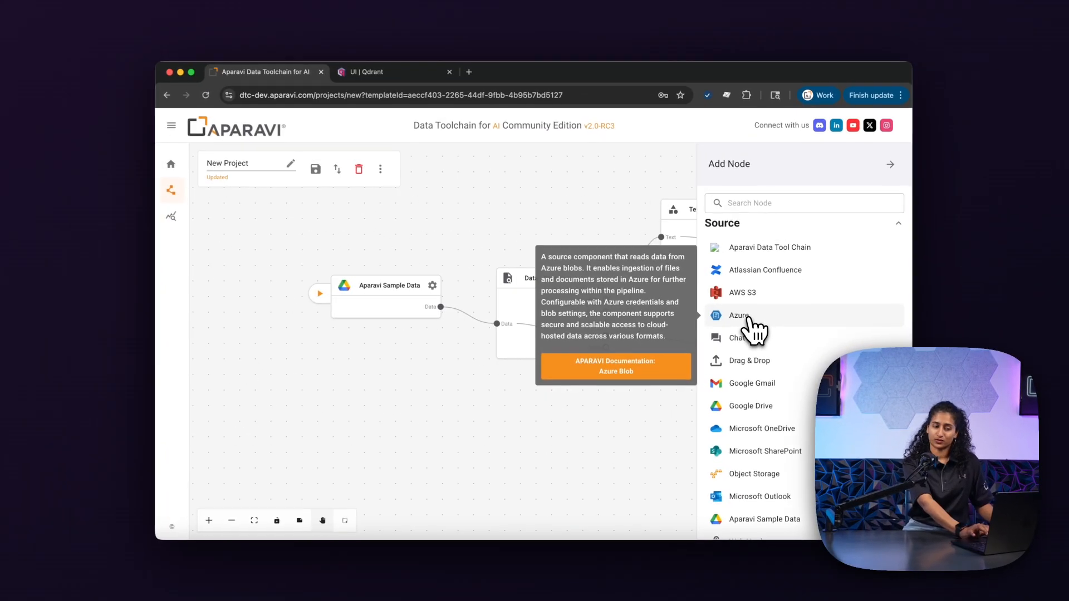
scroll(752, 328, "down", 1)
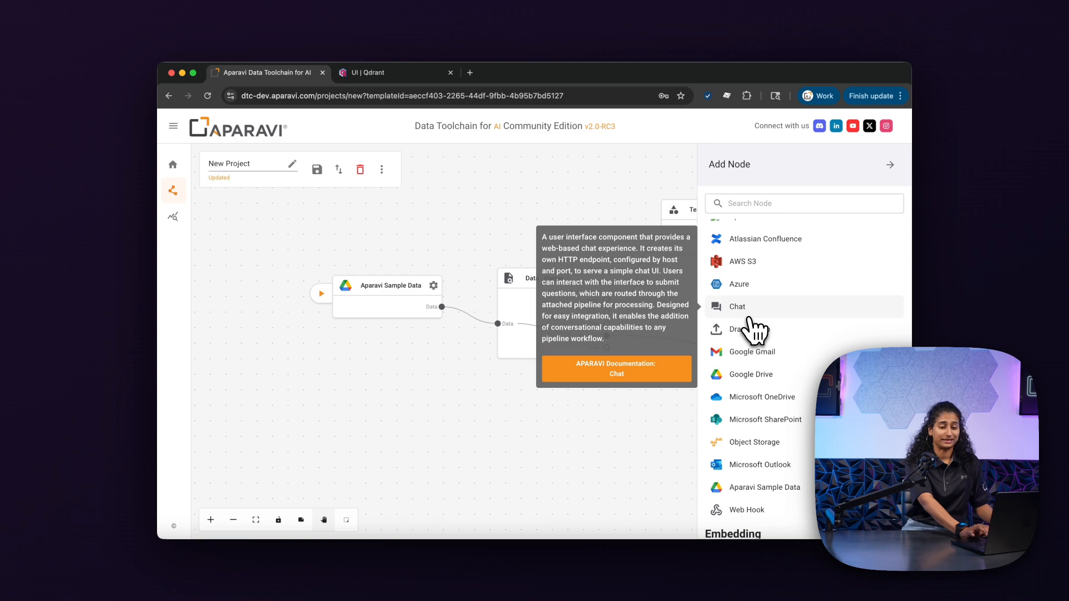
scroll(754, 330, "down", 5)
scroll(756, 383, "down", 3)
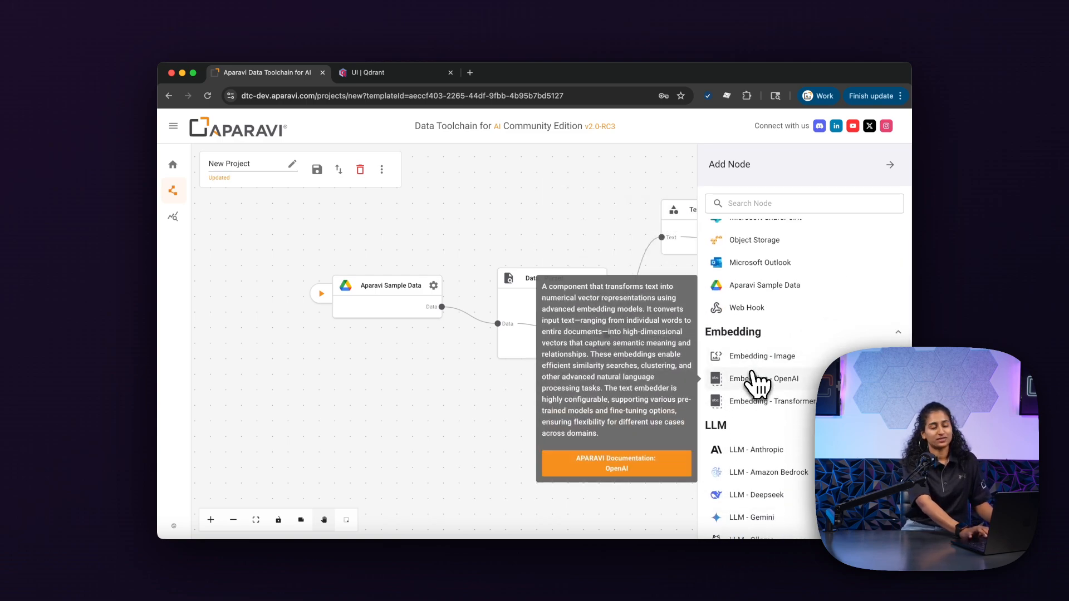
scroll(755, 383, "up", 2)
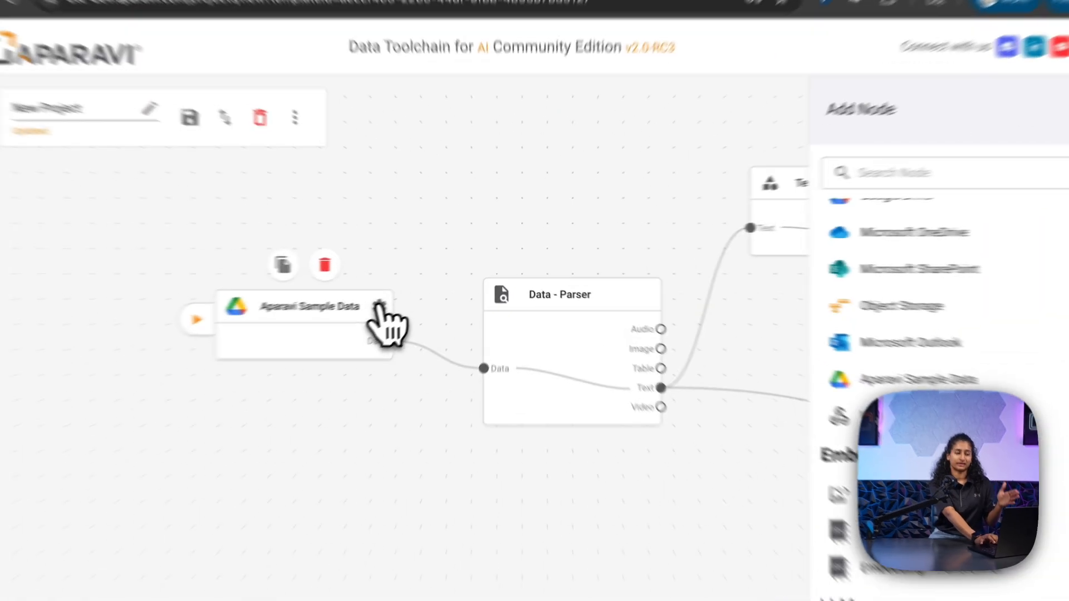
- Switch the Aparavi Sample Data node's preselected data set from Legal to Hackathon and save the node settings
left_click(433, 286)
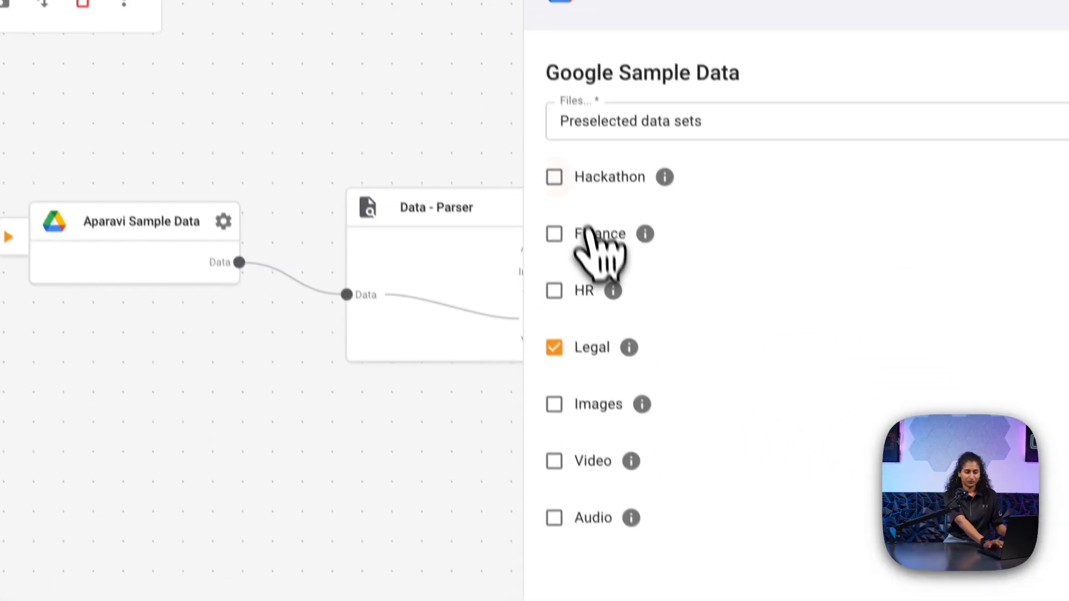
left_click(558, 363)
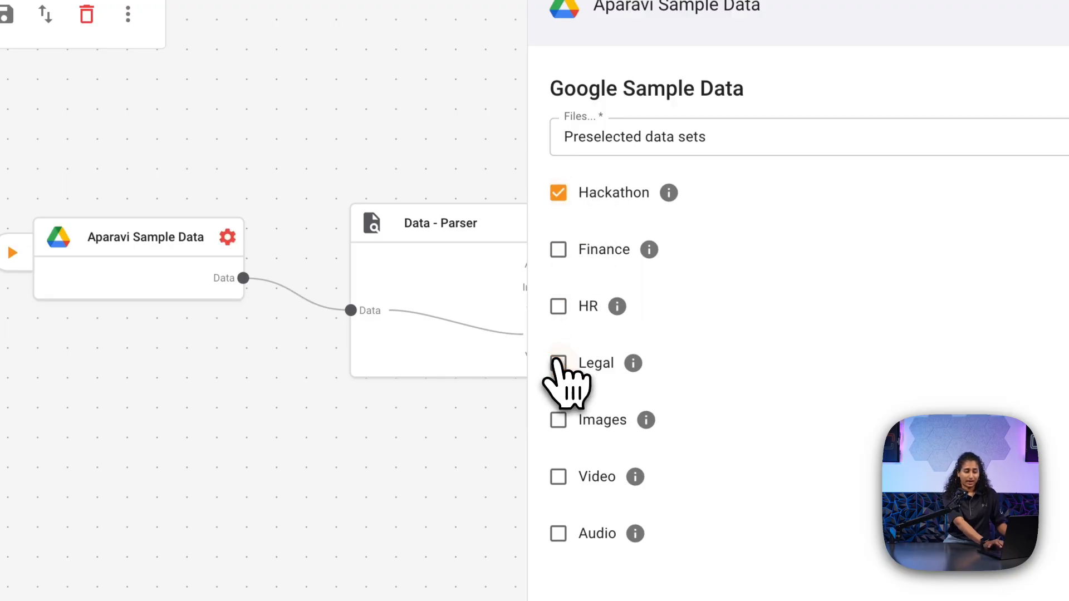
left_click(611, 504)
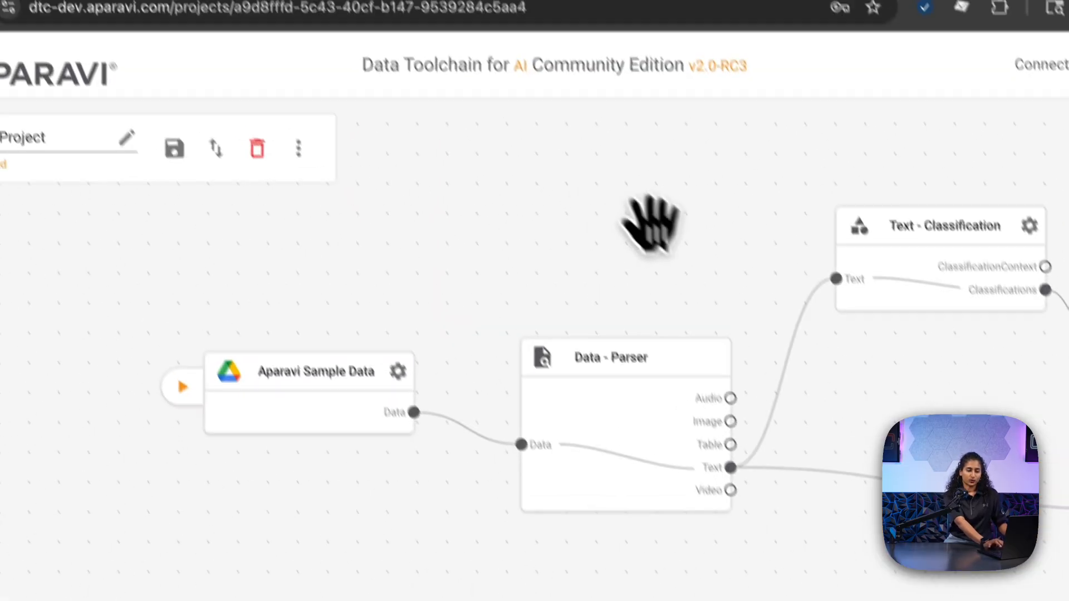
- Examine the classification policies offered in the Text - Classification node, including the United States - Health group
left_click_drag(692, 274, 441, 227)
mouse_move(418, 310)
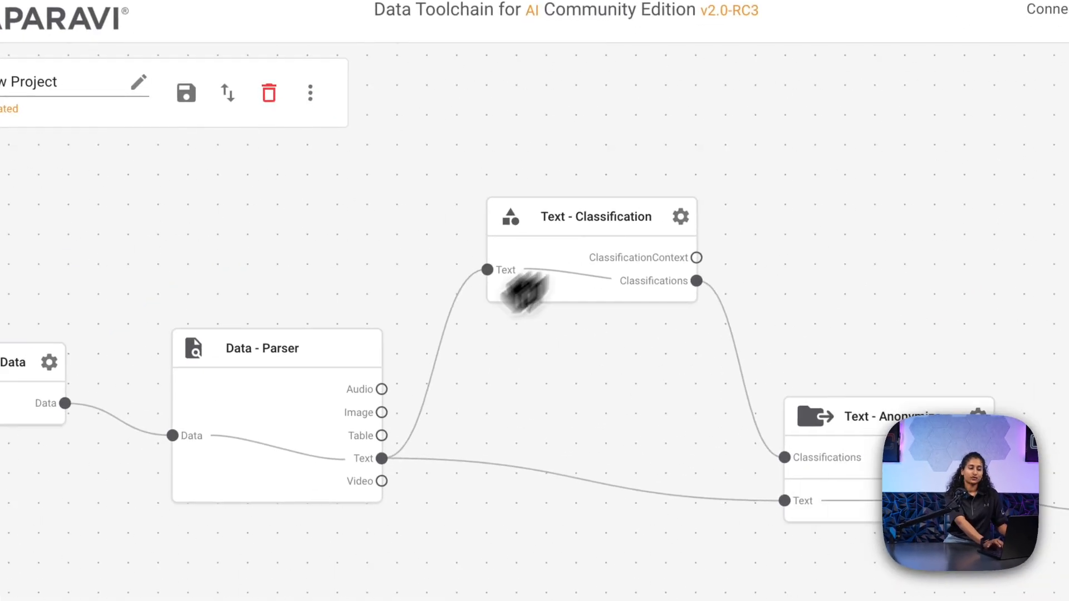
left_click_drag(482, 325, 323, 340)
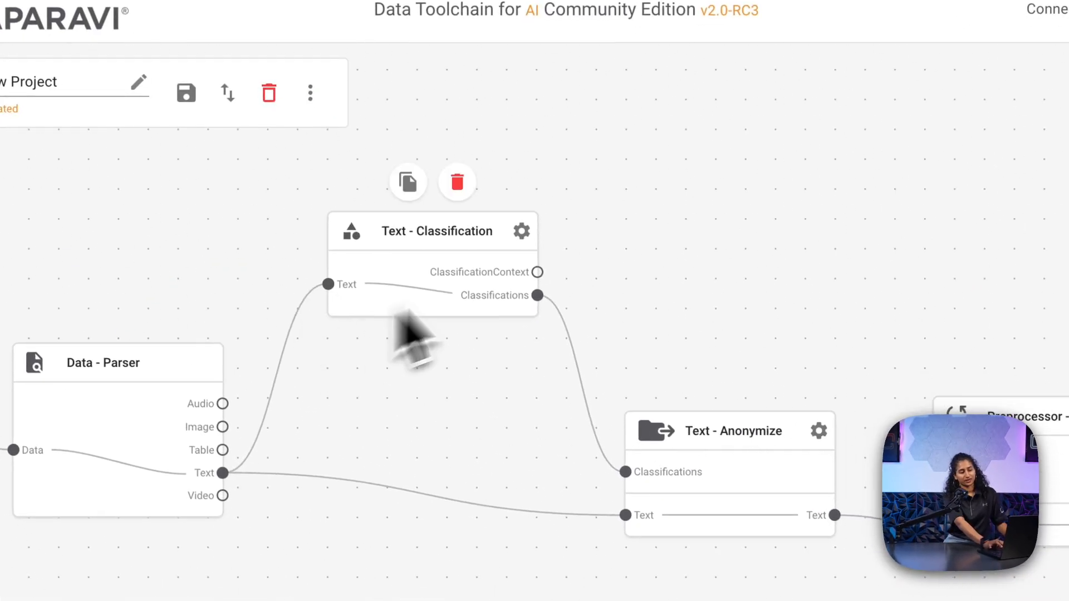
left_click(522, 231)
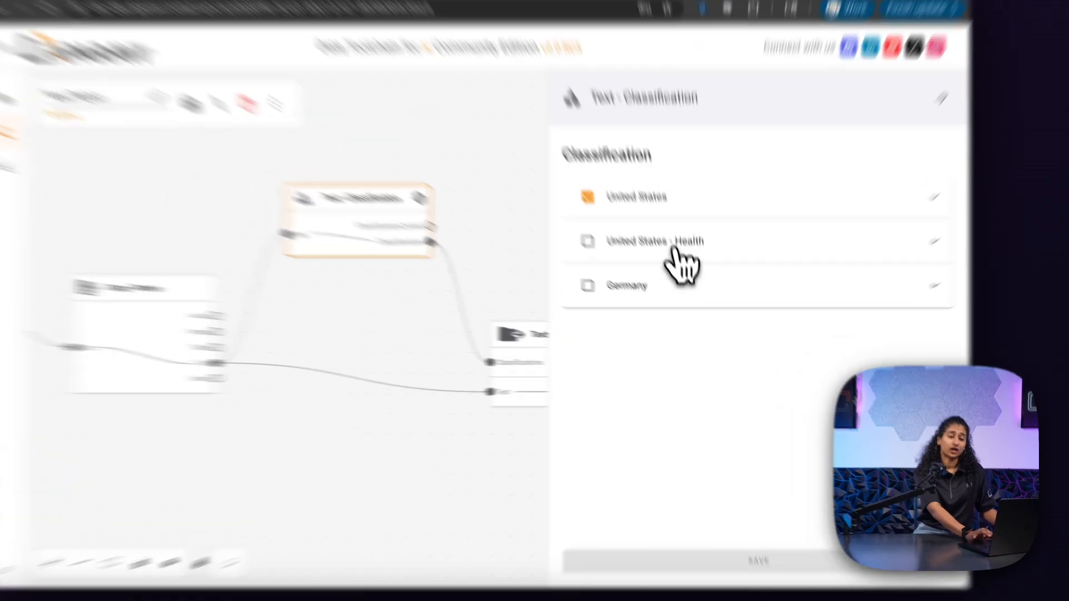
left_click(684, 281)
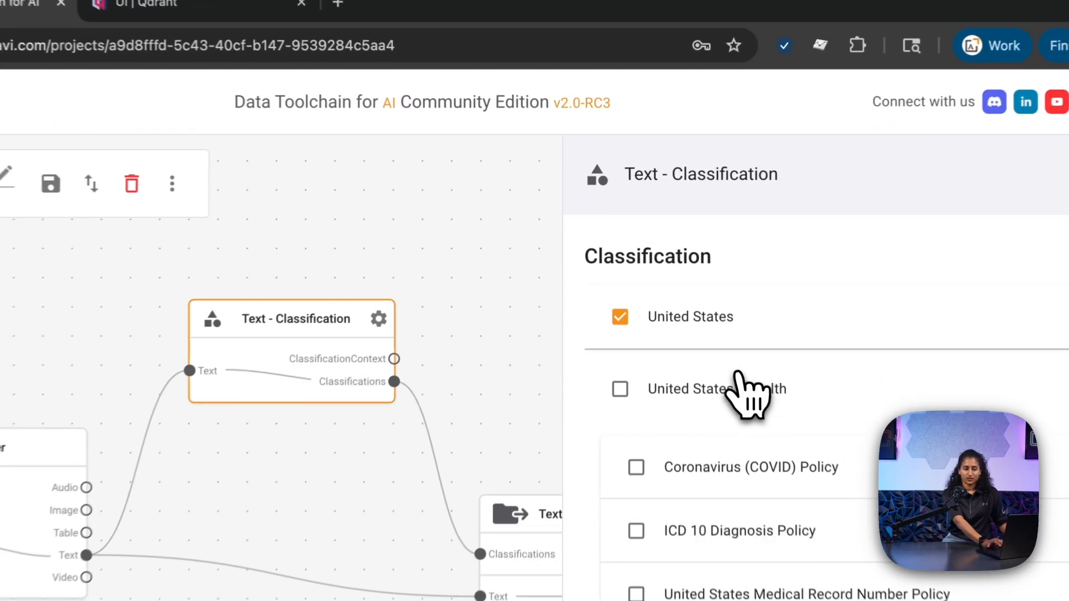
left_click(746, 388)
left_click(551, 267)
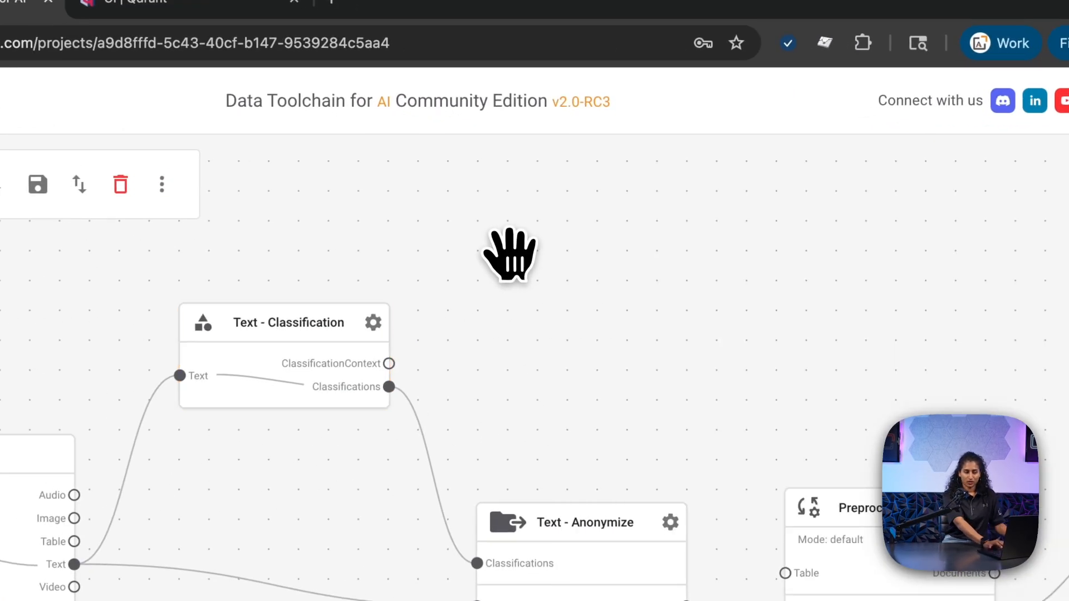
- Check the model and replacement character settings of the Text - Anonymize node
left_click_drag(527, 348, 256, 253)
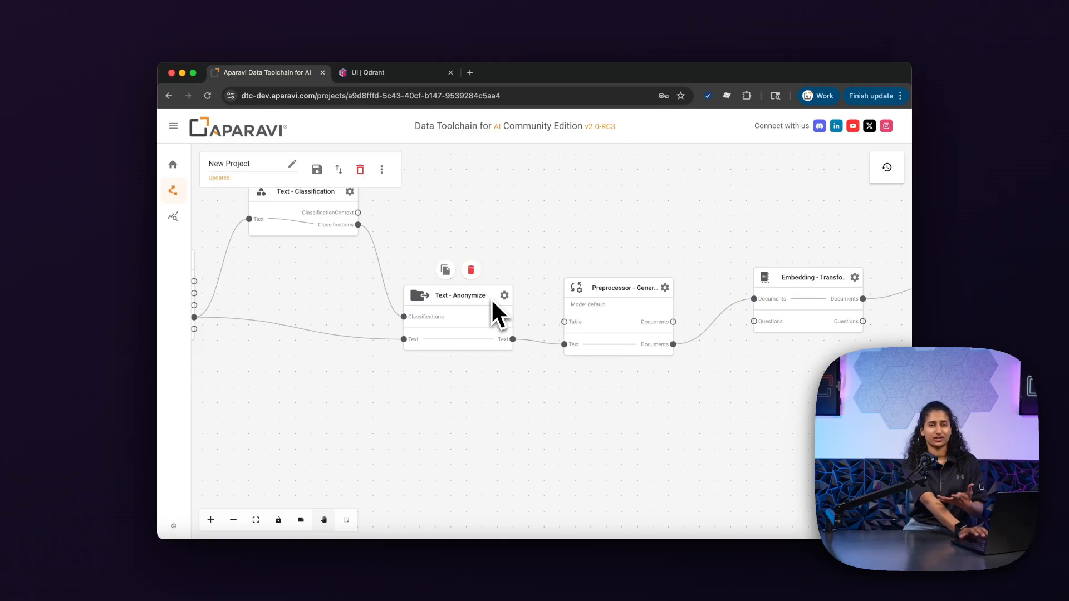
left_click(504, 295)
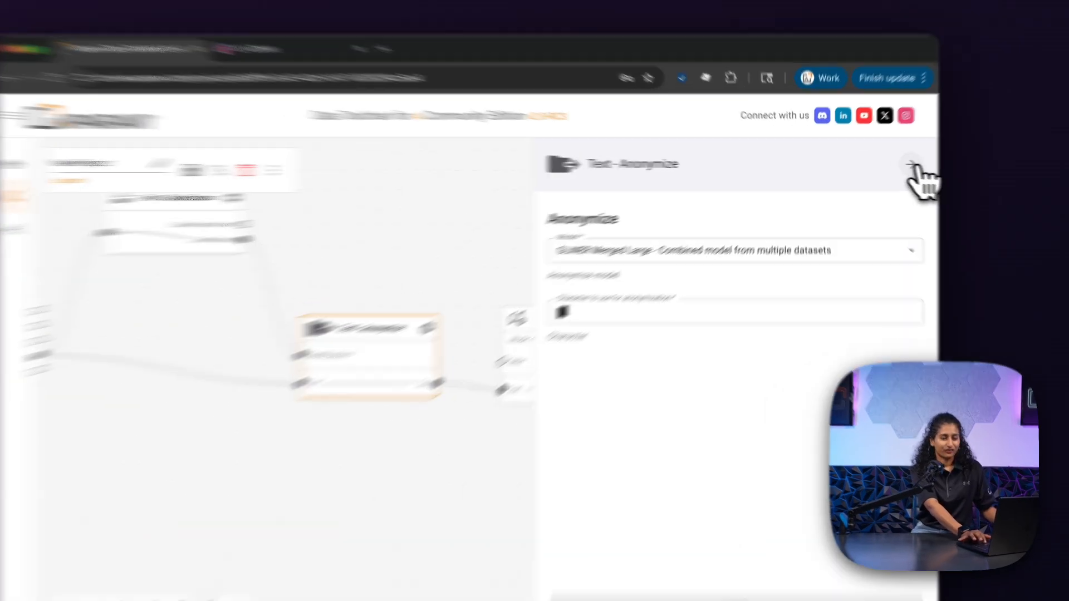
left_click(888, 165)
- Examine the pipeline's preprocessor, embedding and vector store nodes, and browse the preprocessing, image, text and vector store nodes available to add
left_click_drag(729, 250, 434, 235)
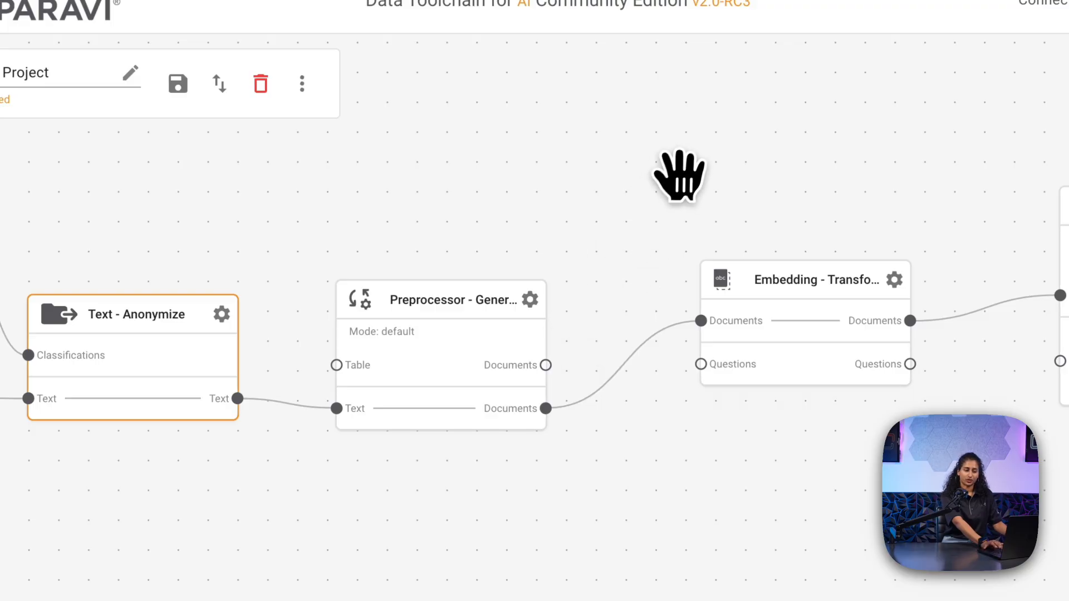
left_click_drag(679, 176, 489, 191)
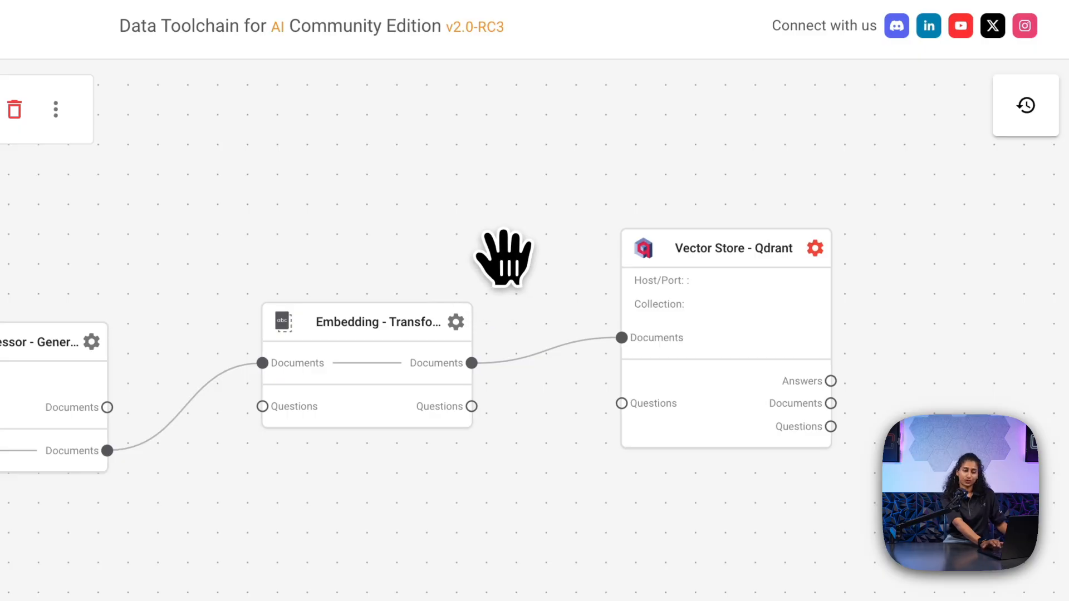
left_click_drag(501, 257, 435, 263)
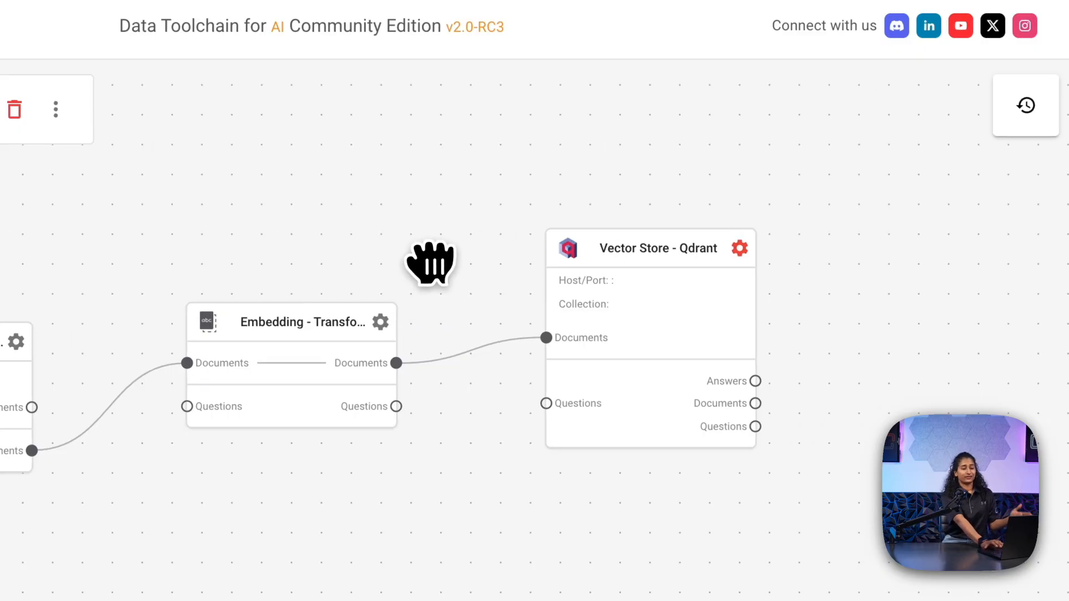
mouse_move(751, 257)
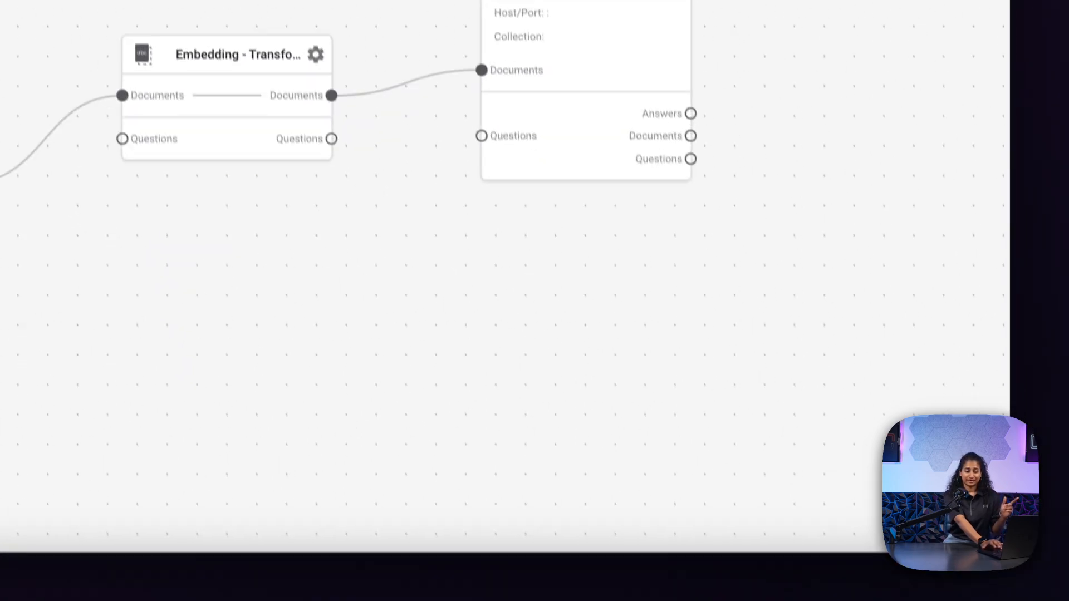
left_click(969, 515)
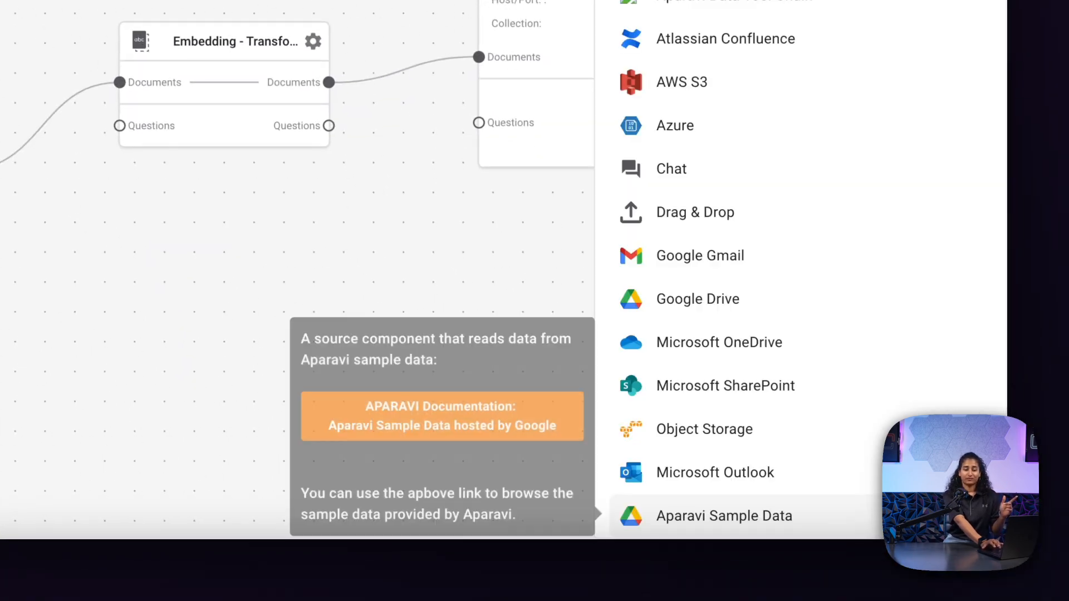
scroll(746, 357, "down", 5)
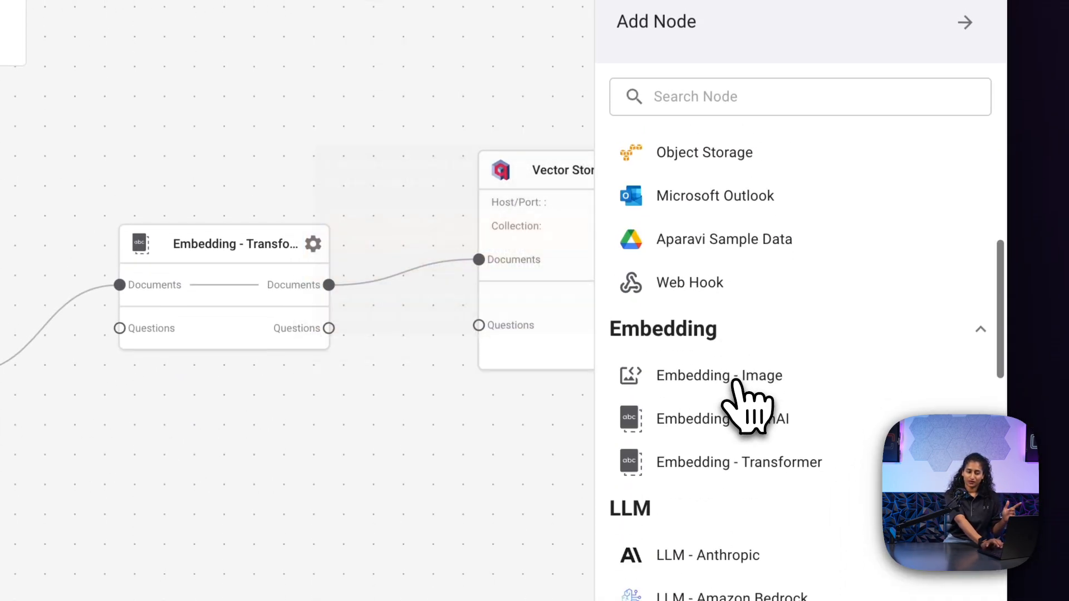
scroll(736, 384, "down", 10)
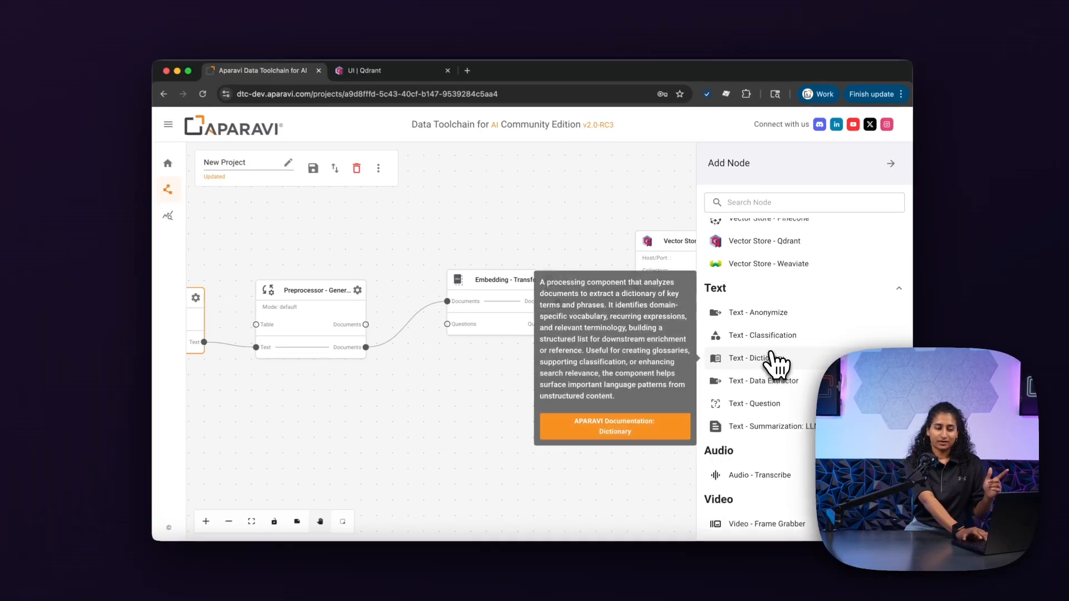
scroll(771, 359, "up", 5)
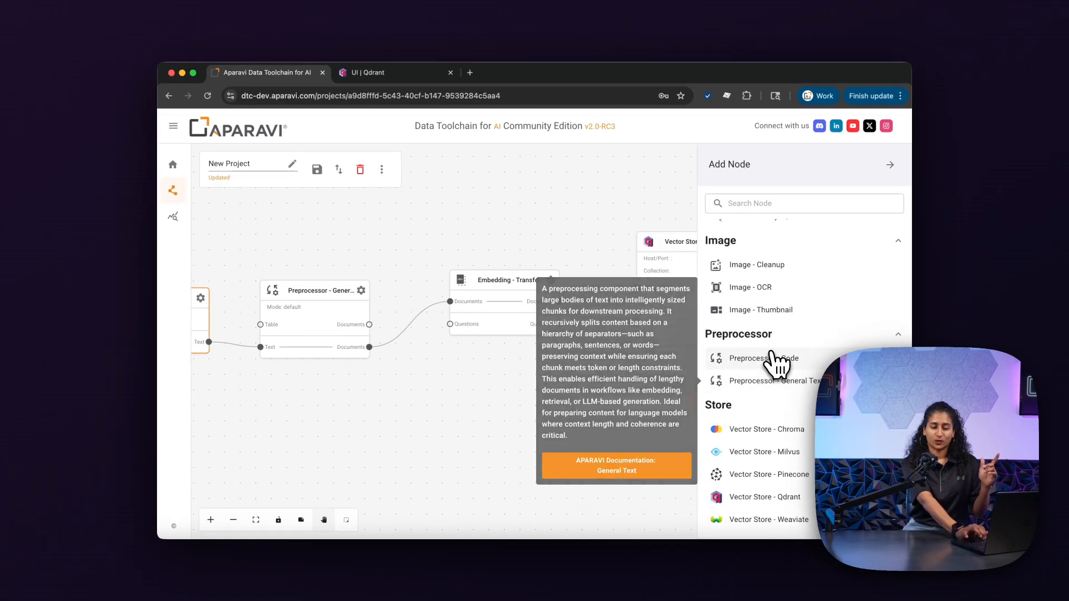
scroll(773, 363, "up", 1)
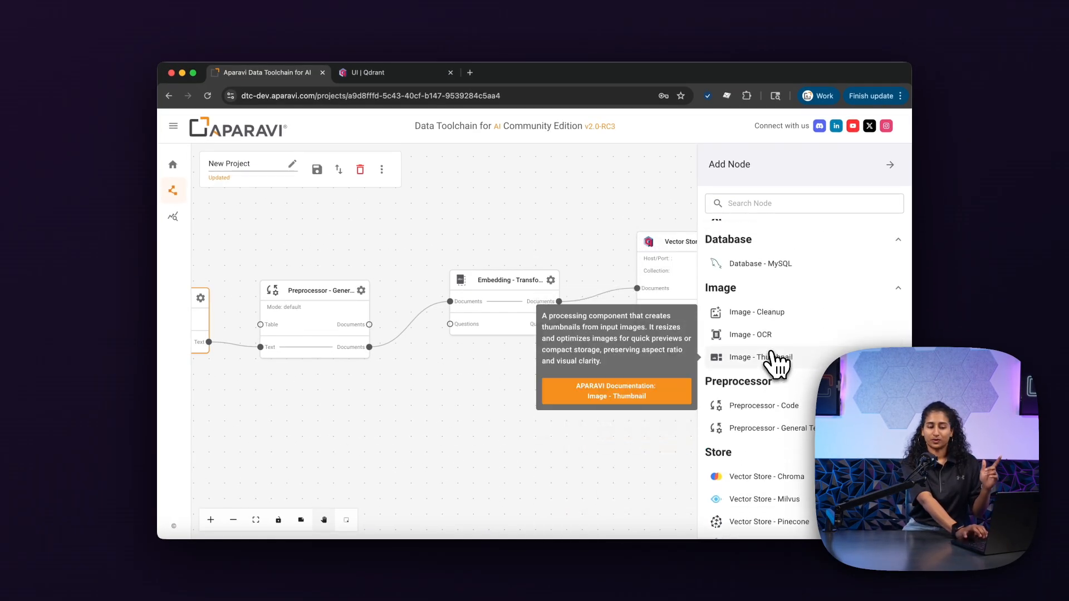
scroll(774, 362, "down", 2)
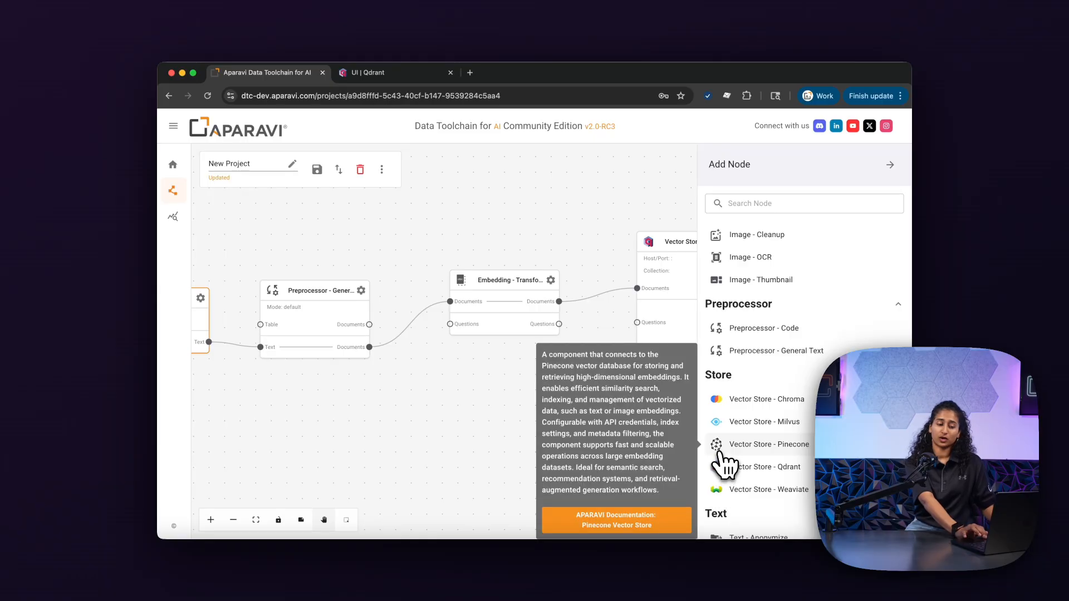
left_click(881, 167)
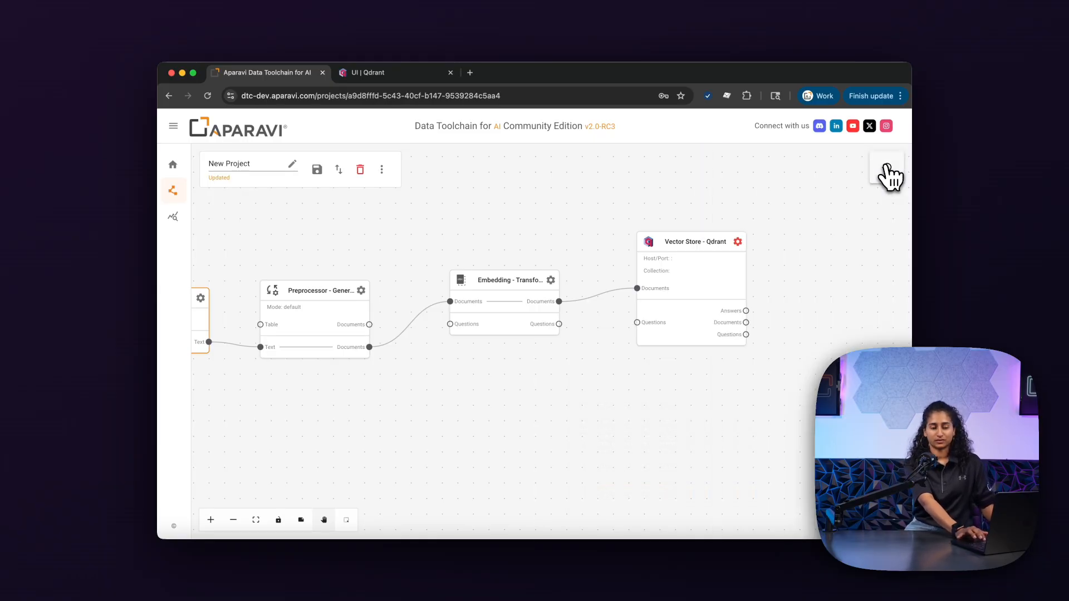
- Set the Vector Store - Qdrant node's host type to Qdrant cloud server
left_click(739, 241)
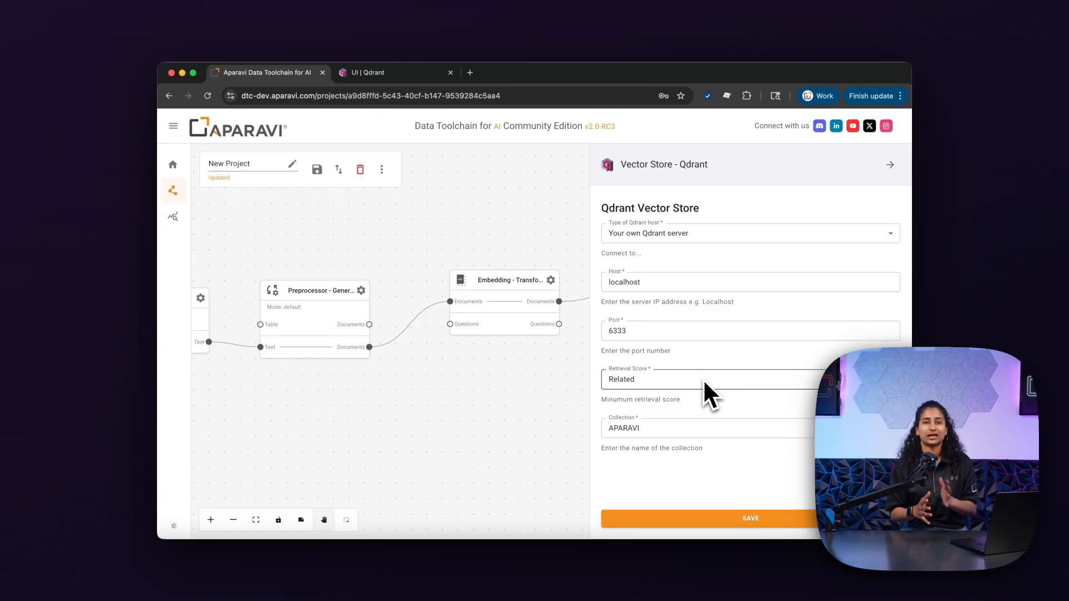
left_click(740, 236)
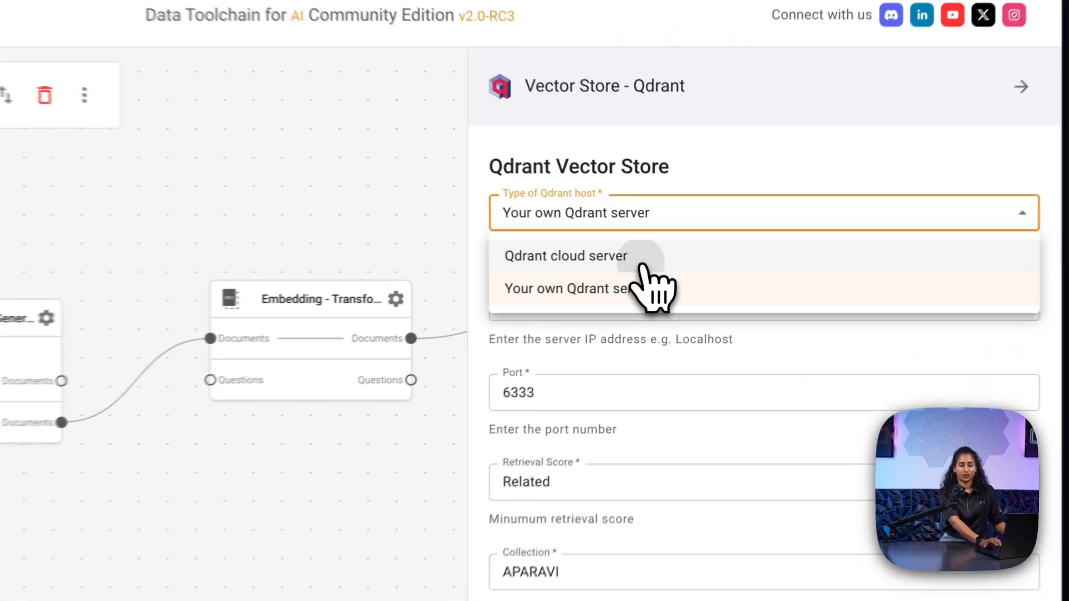
left_click(680, 260)
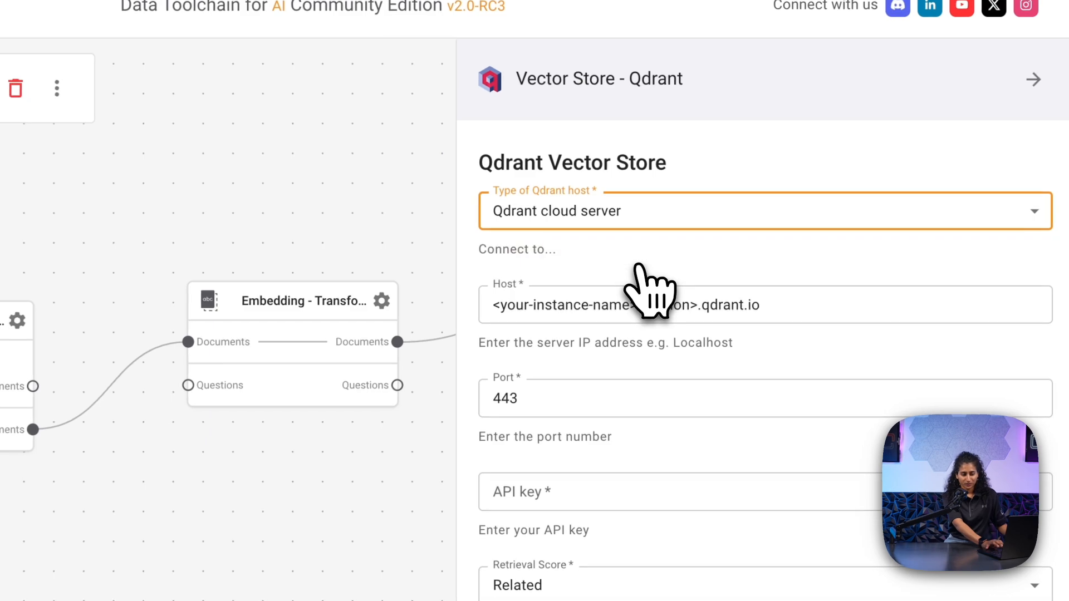
- Enter the Qdrant cloud instance's host URL and API key, and set the collection name to APARAVId
scroll(675, 303, "down", 1)
left_click(598, 284)
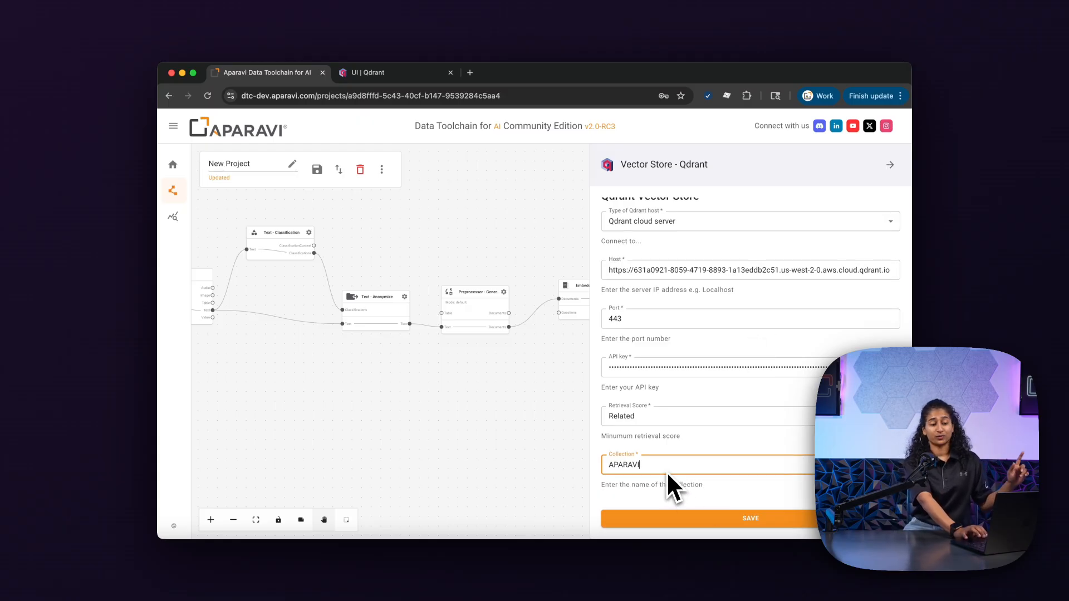
type("d")
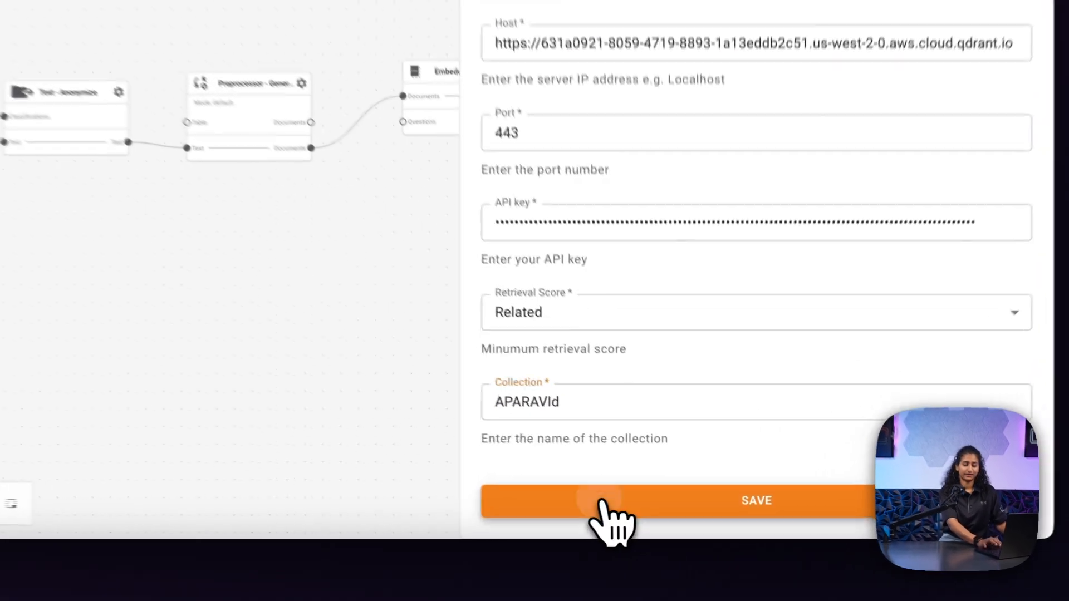
- Save the Vector Store - Qdrant node's settings and run the pipeline from the Aparavi Sample Data source node
left_click(663, 520)
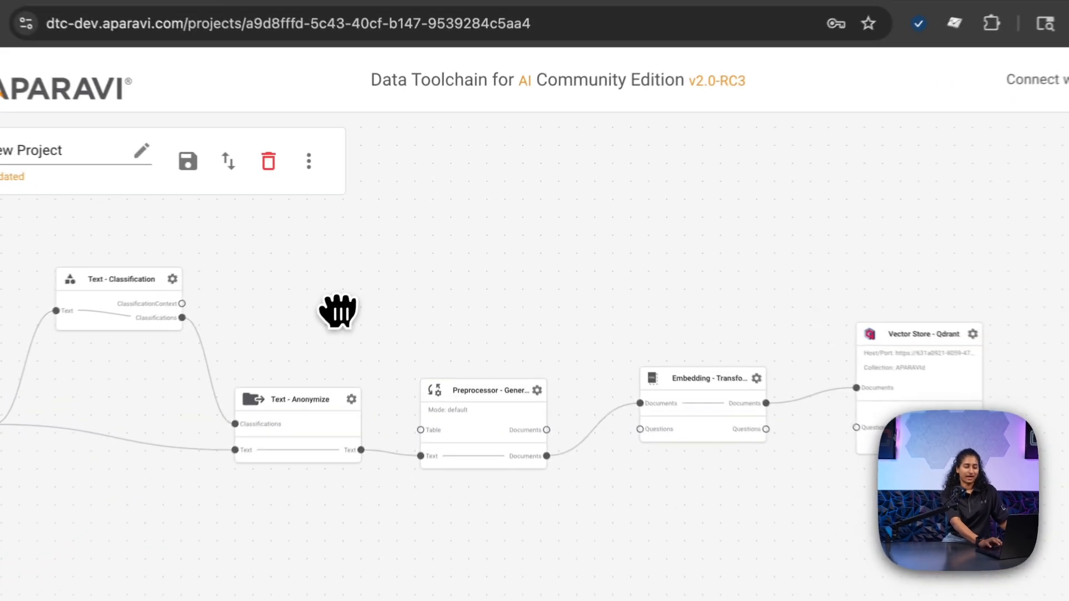
left_click_drag(399, 248, 550, 243)
mouse_move(628, 303)
left_mouse_down()
mouse_move(684, 300)
mouse_move(639, 296)
left_mouse_up()
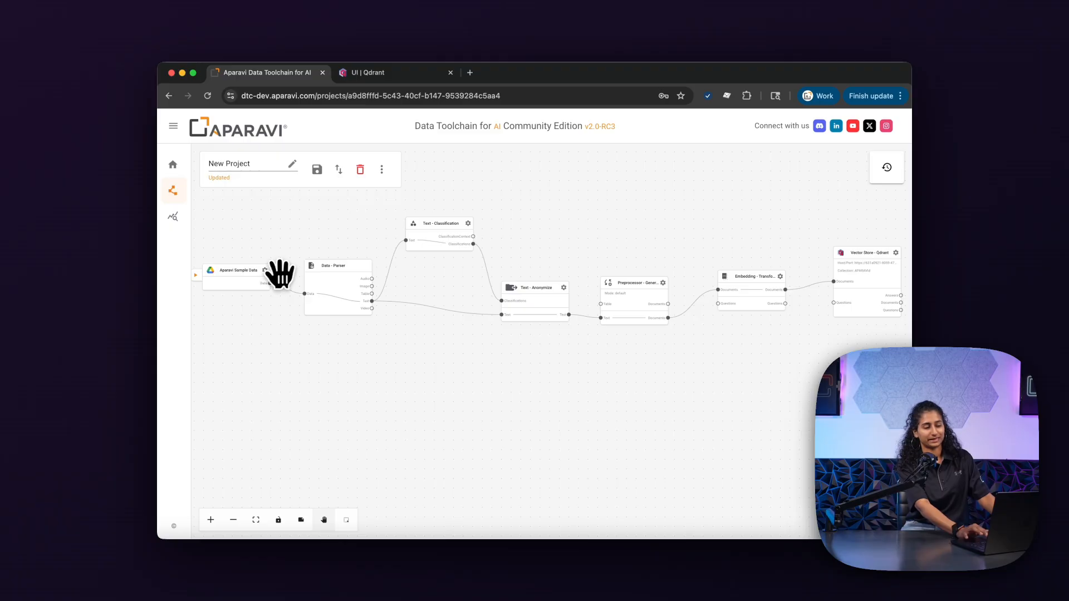
left_click_drag(377, 246, 347, 259)
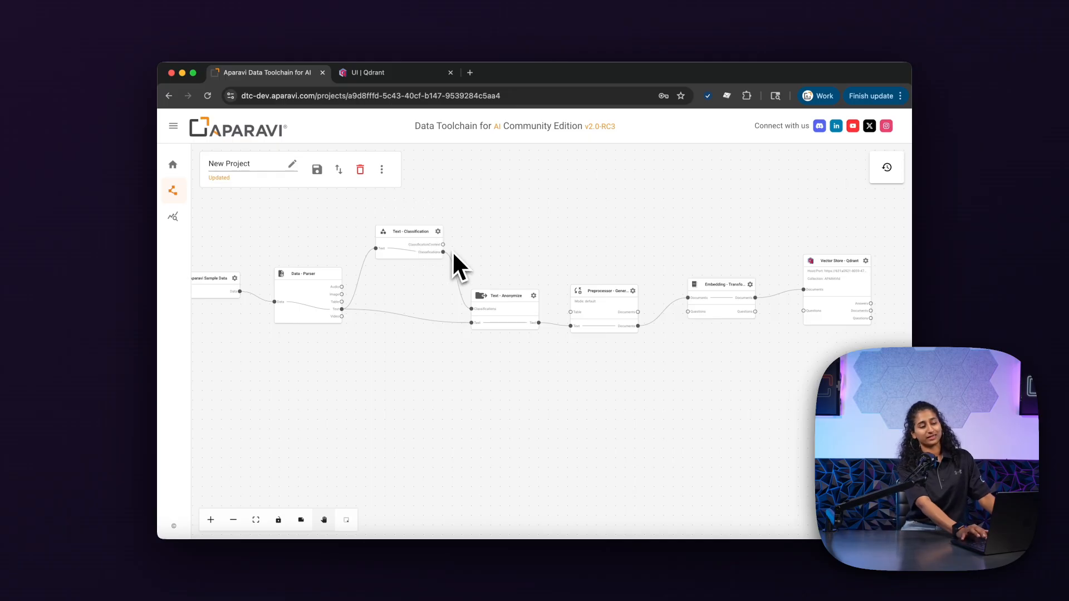
left_click_drag(619, 245, 486, 257)
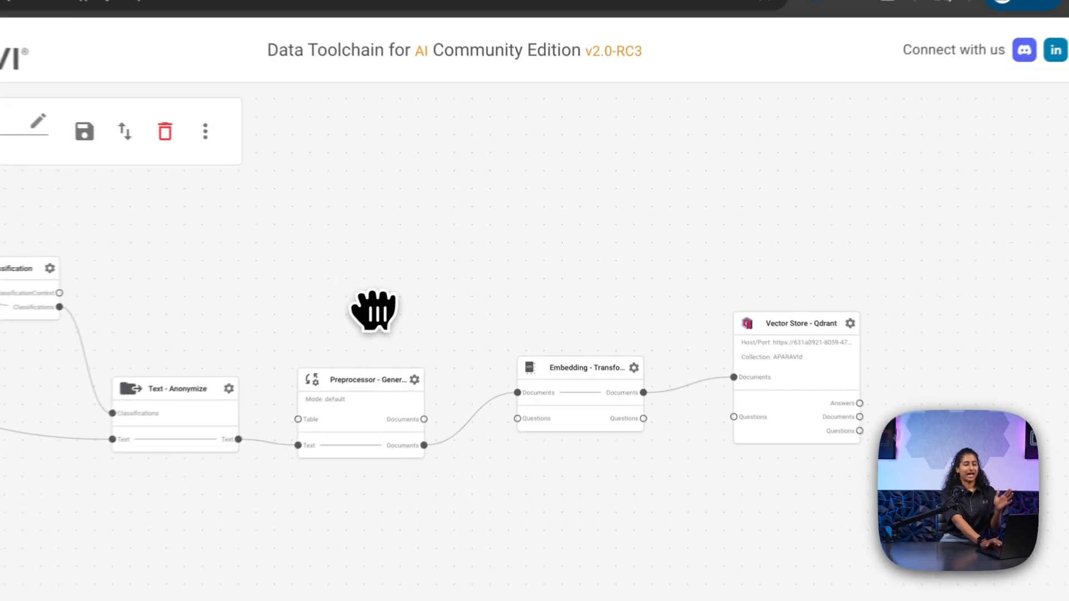
left_click_drag(470, 266, 684, 256)
left_click_drag(732, 310, 710, 306)
left_click(198, 342)
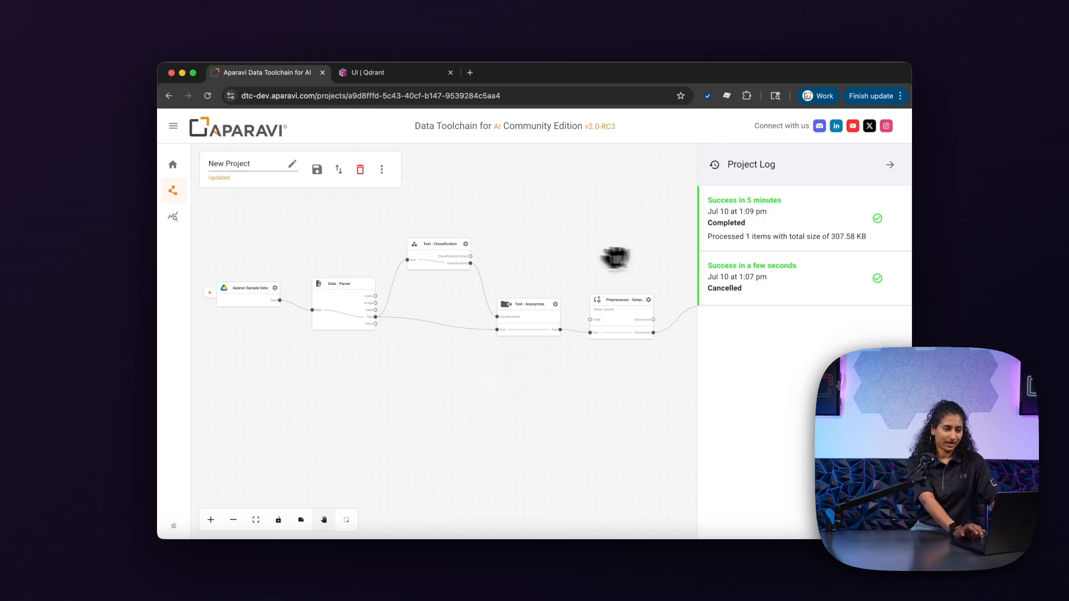
- Switch to the Qdrant dashboard, open the APARAVId collection and examine its stored points' payload content and metadata for anonymized values
left_click(395, 79)
left_click(173, 213)
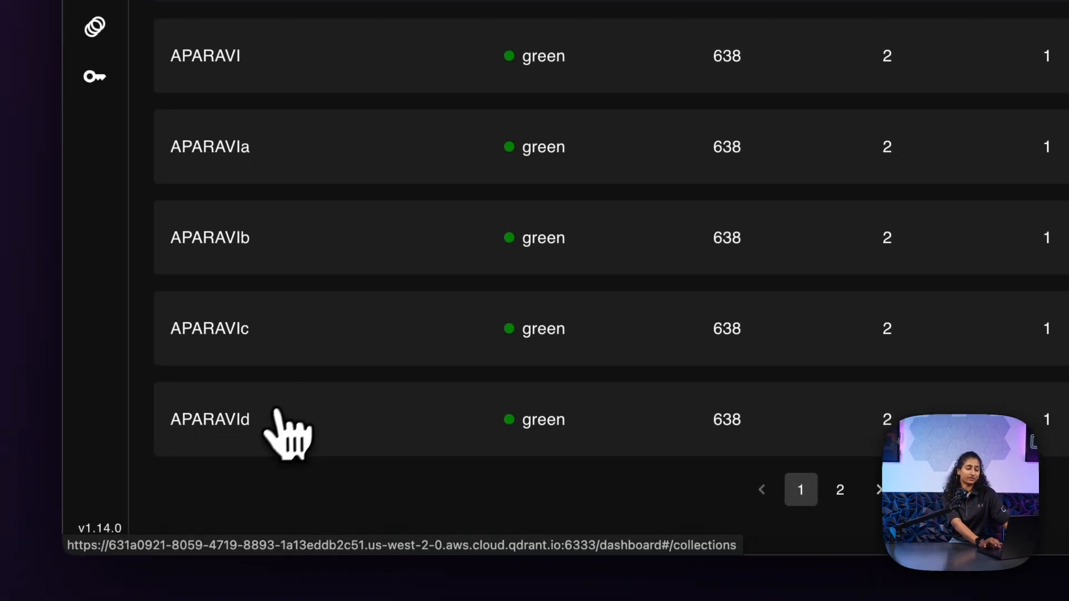
left_click(223, 447)
scroll(409, 331, "down", 7)
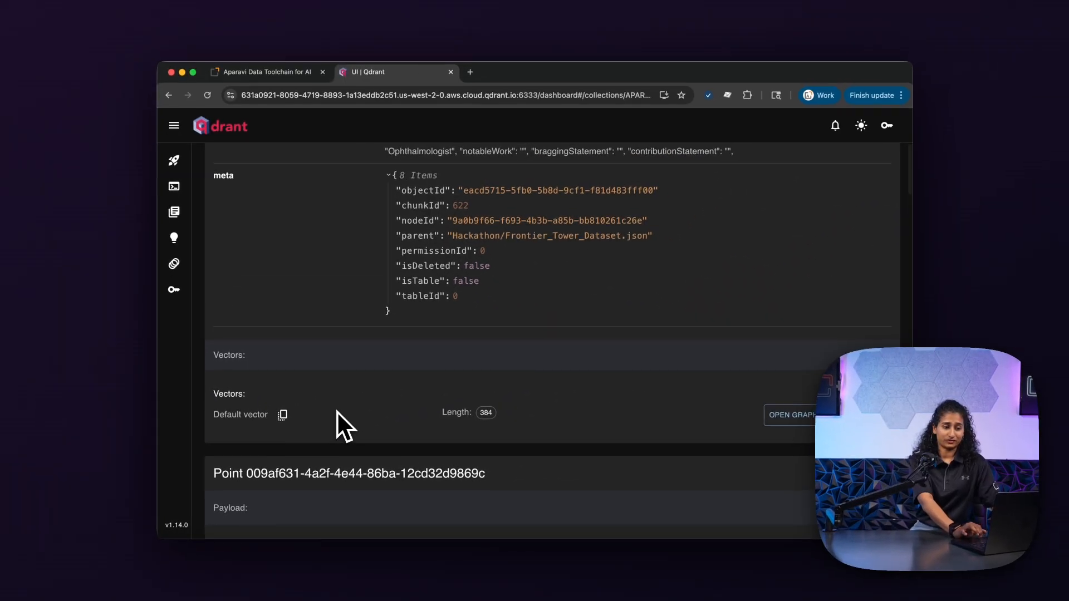
scroll(408, 490, "down", 6)
scroll(338, 413, "down", 10)
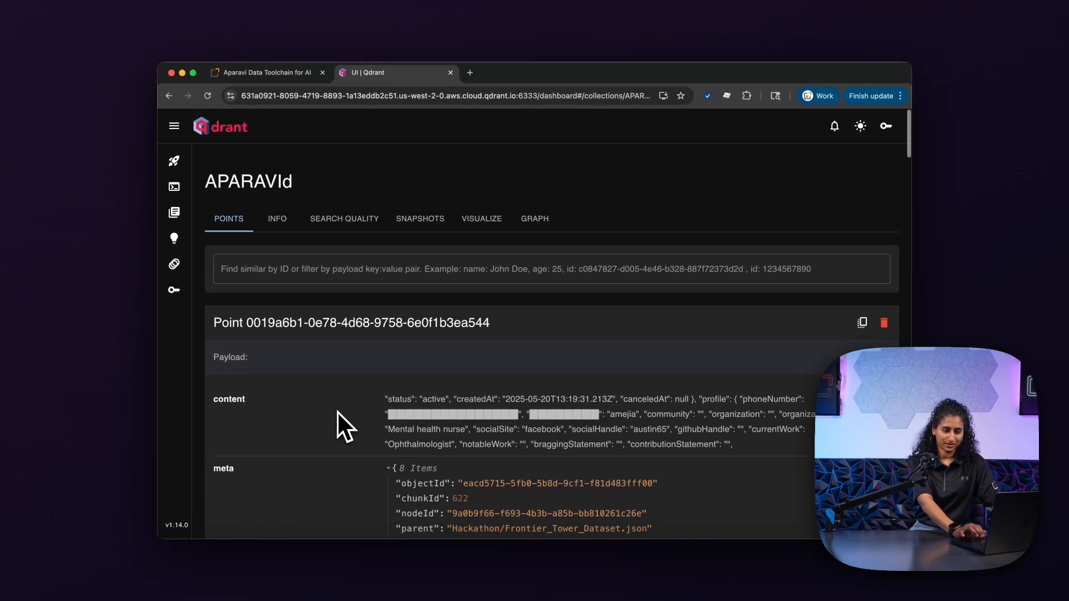
scroll(336, 412, "down", 3)
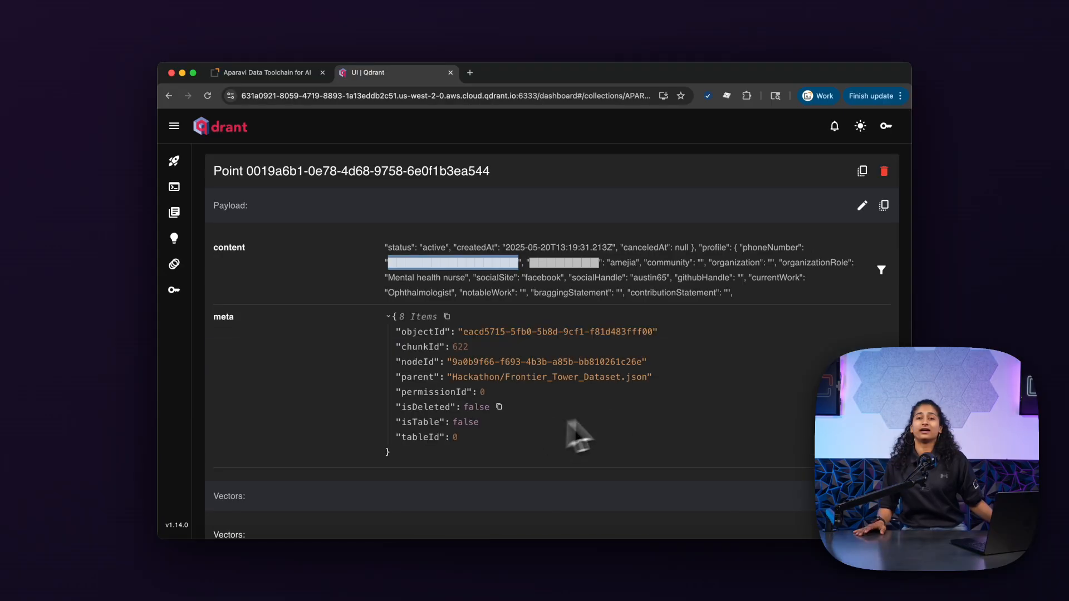